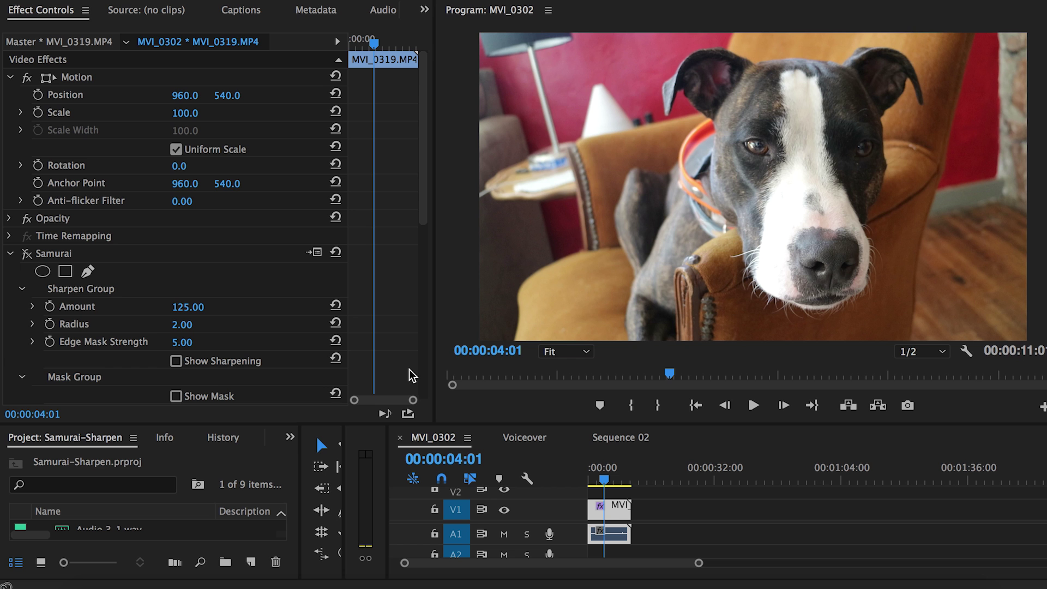
- Open the Samurai Sharpen for Video page on digitalanarchy.com in full-screen Chrome
left_click(697, 505)
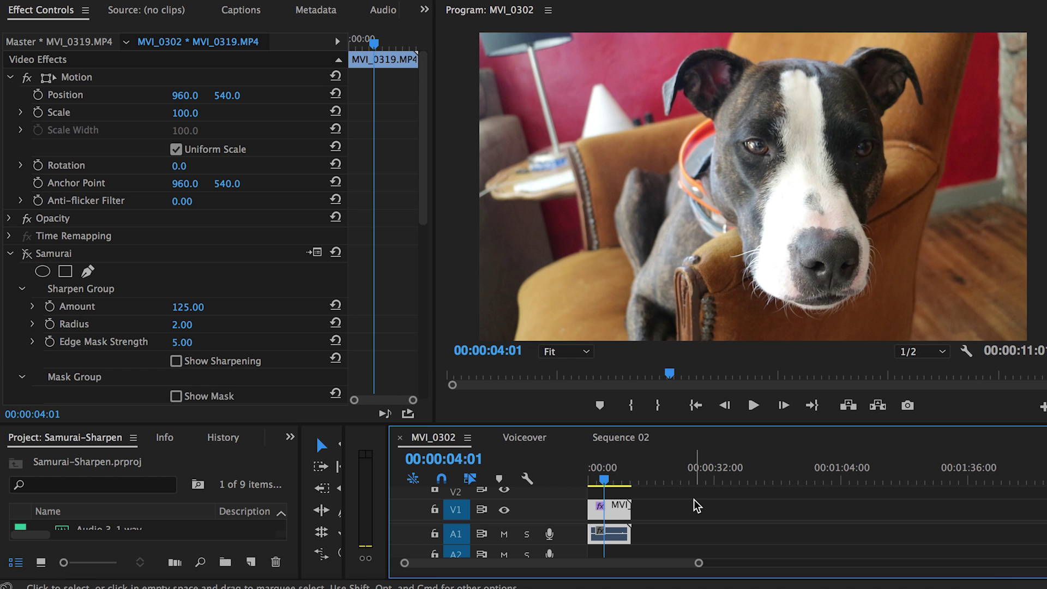
left_click(943, 570)
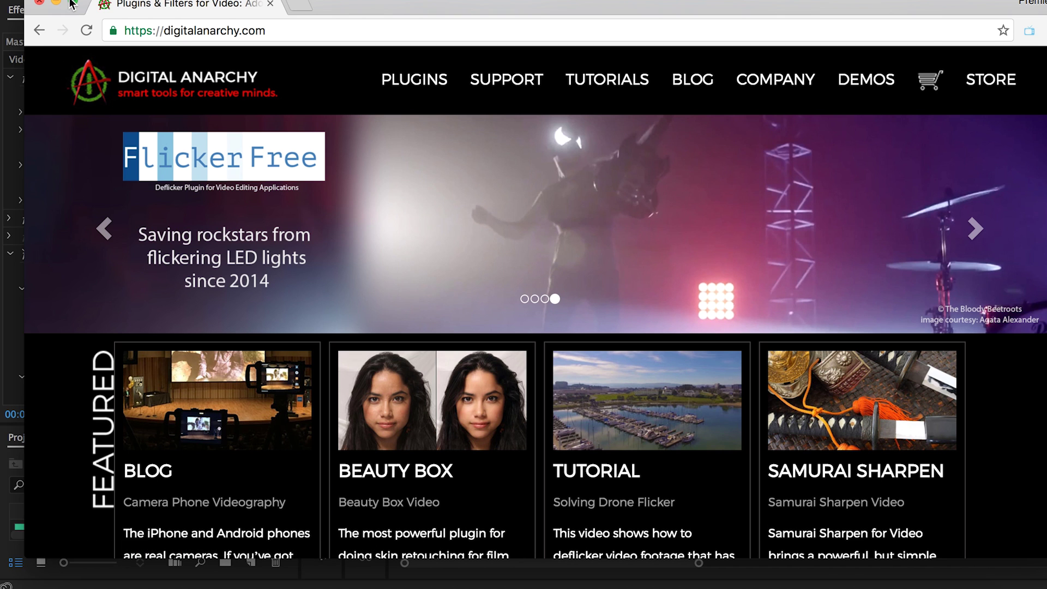
left_click(73, 4)
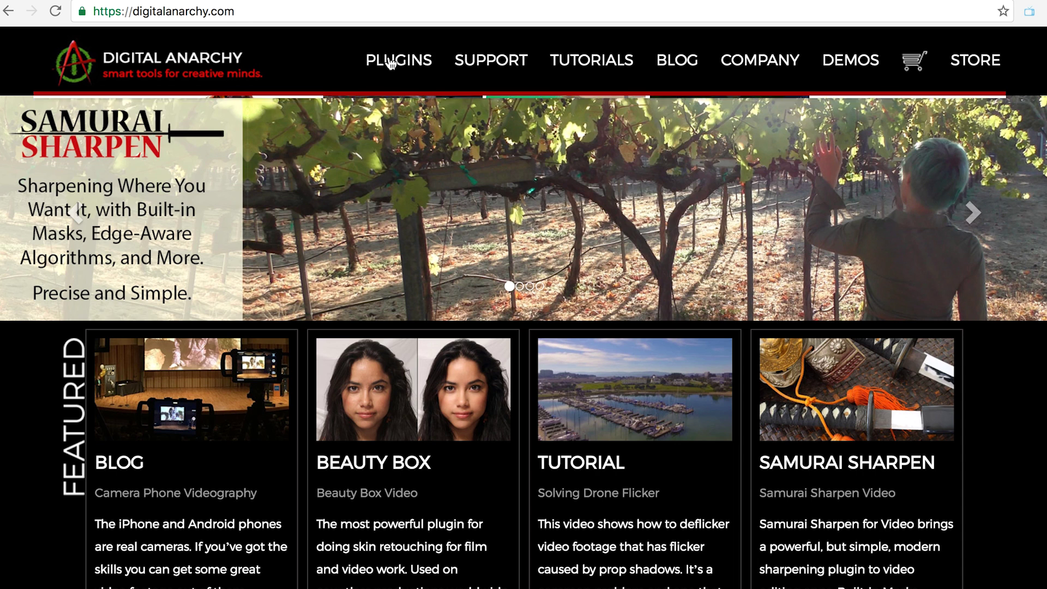
mouse_move(390, 64)
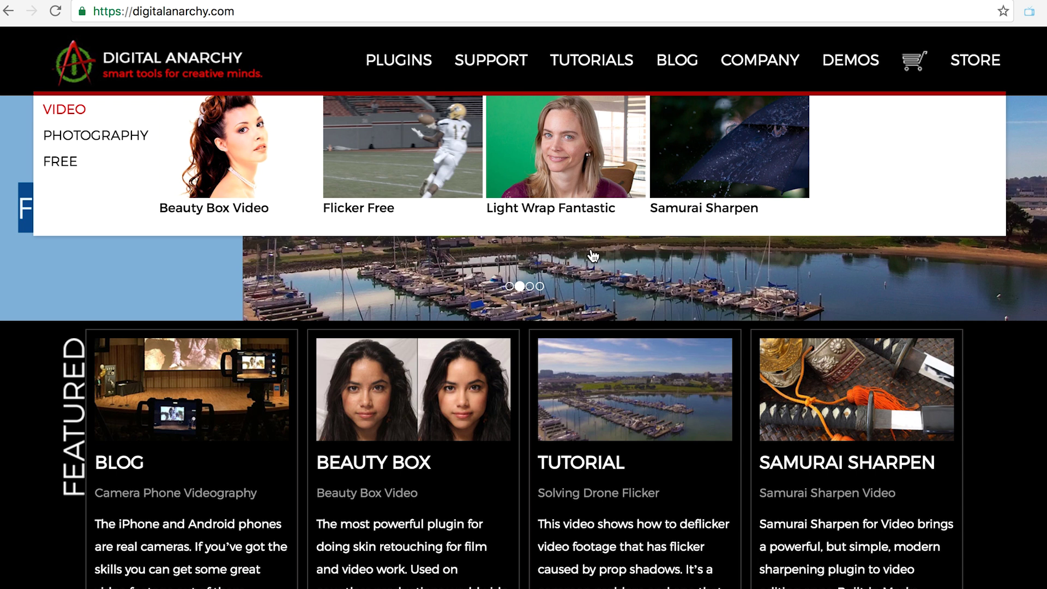
left_click(688, 211)
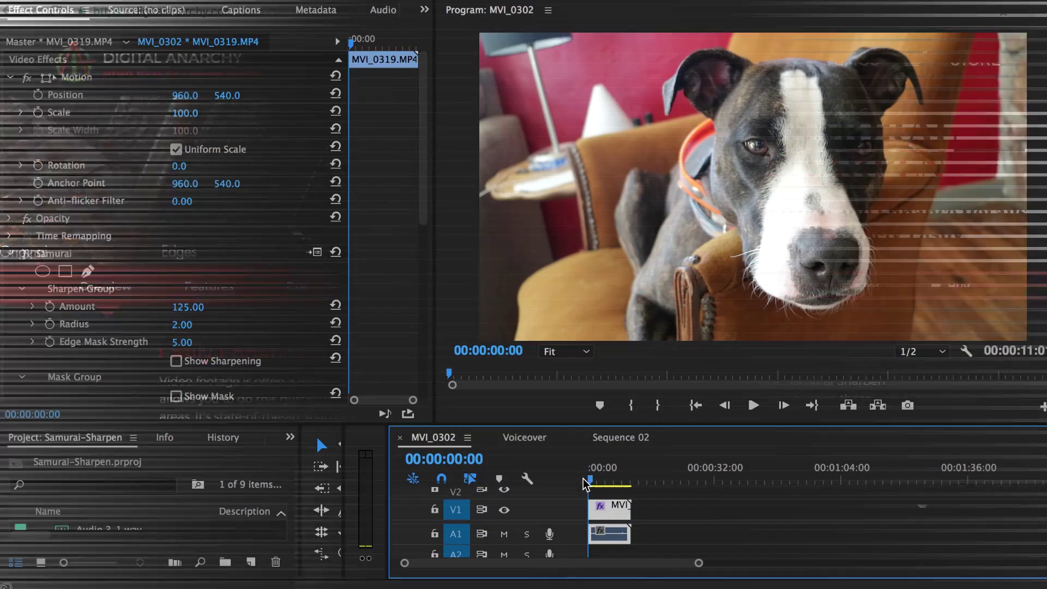
left_click_drag(589, 480, 624, 479)
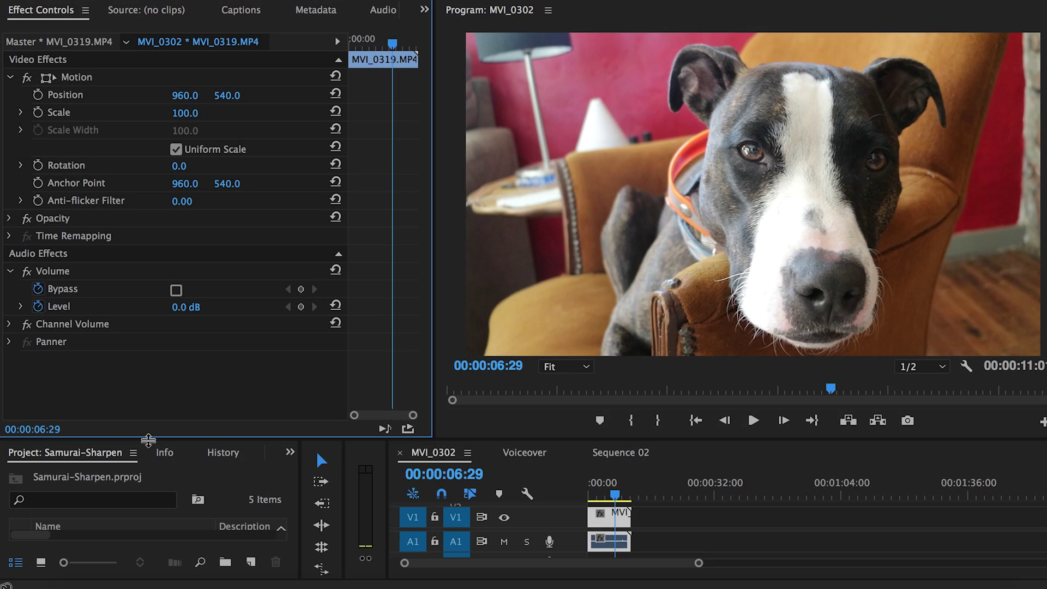
- Search the Effects panel for 'samur' and drag the Digital Anarchy Samurai effect onto the V1 dog clip
left_click_drag(148, 439, 149, 277)
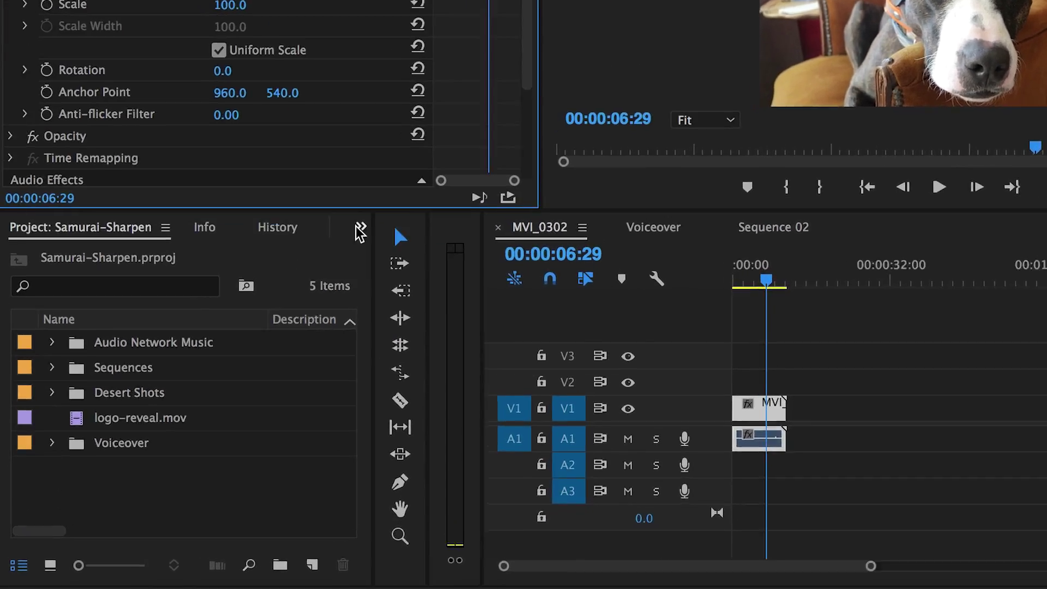
left_click(360, 228)
left_click(622, 240)
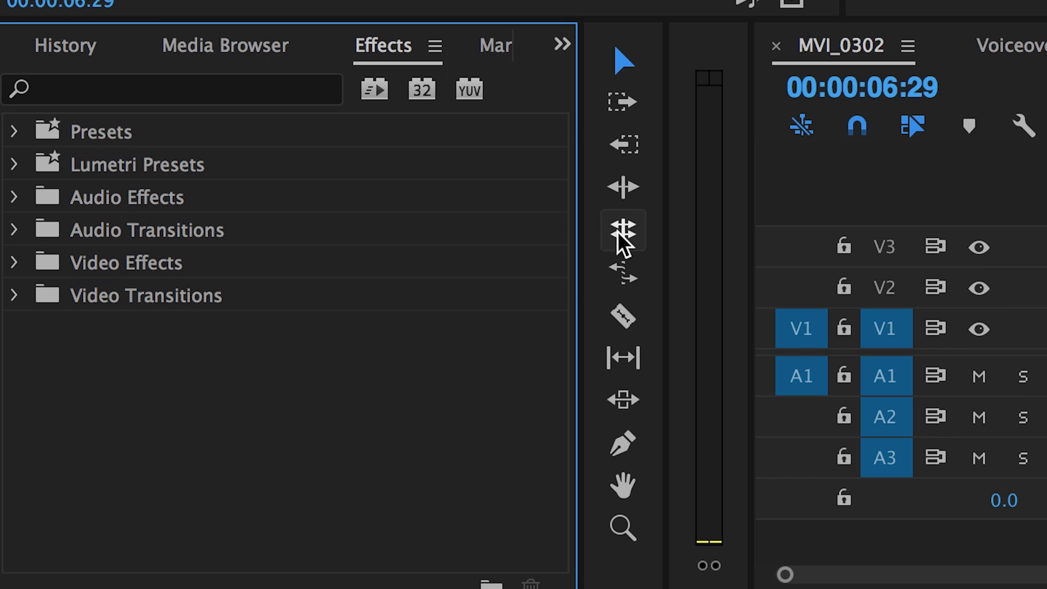
left_click(153, 88)
type("samur")
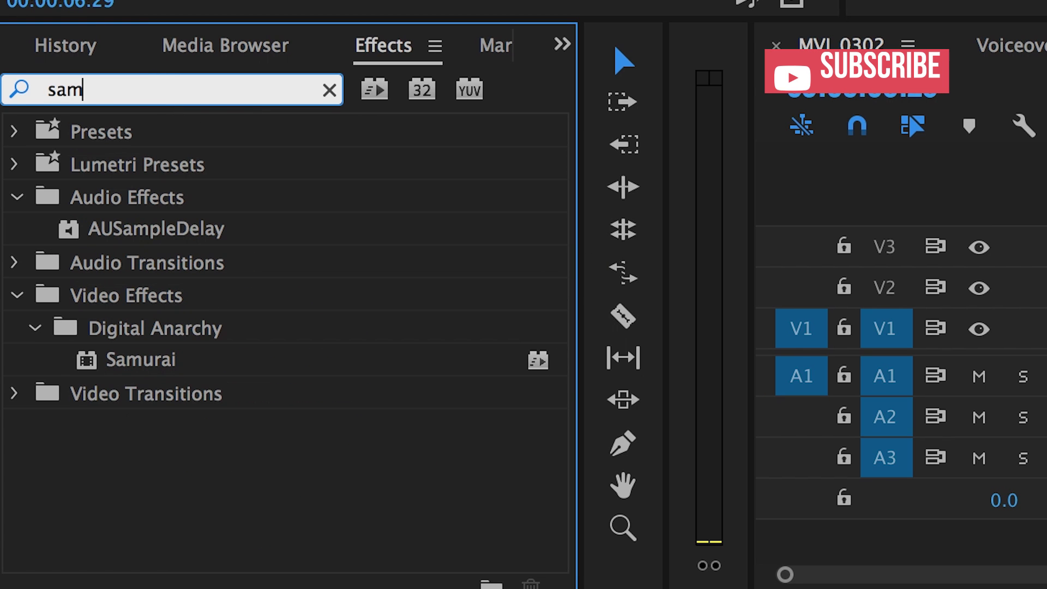
left_click(135, 329)
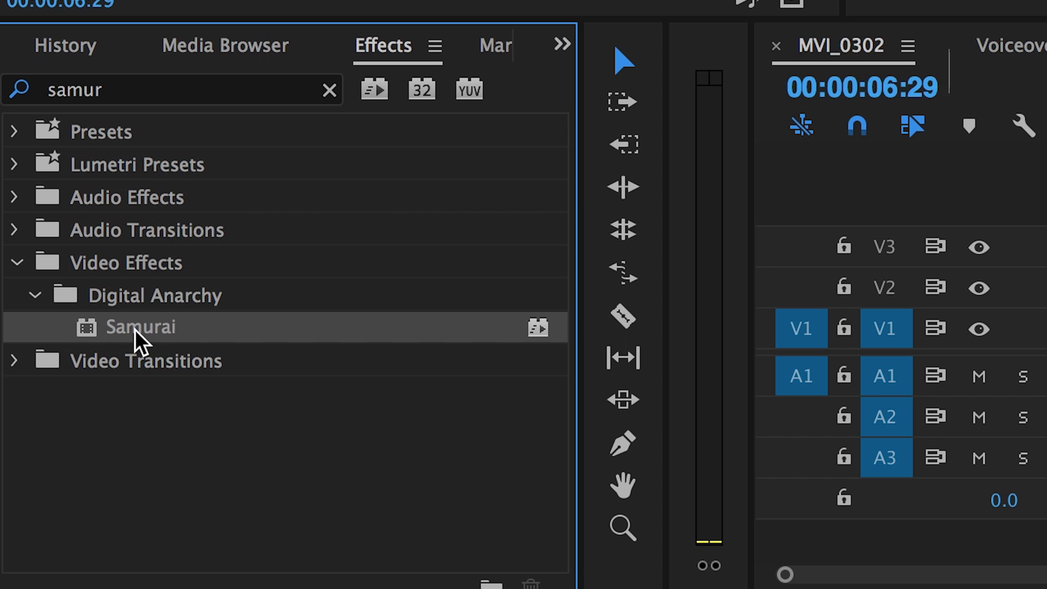
left_click_drag(172, 334, 898, 360)
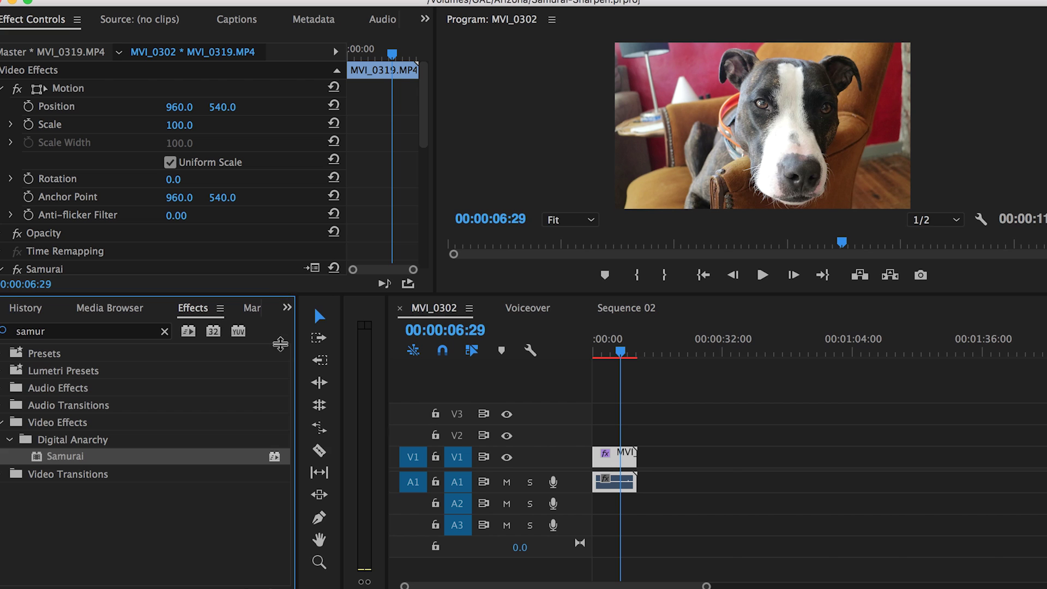
- Set the Samurai Sharpen Group Amount to 200, then change it to 125
left_click_drag(273, 295, 273, 495)
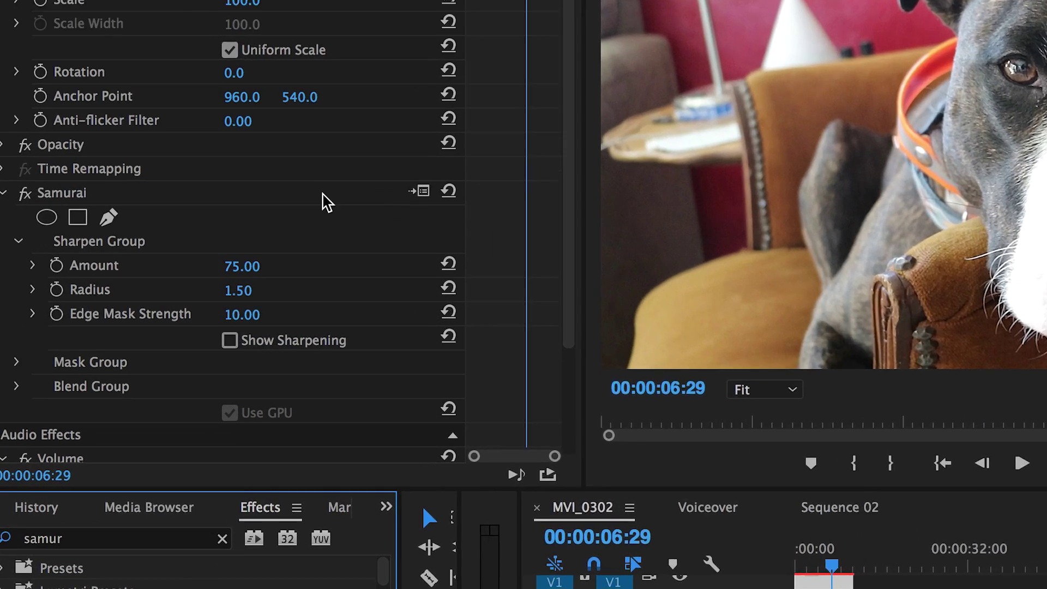
scroll(460, 79, "down", 2)
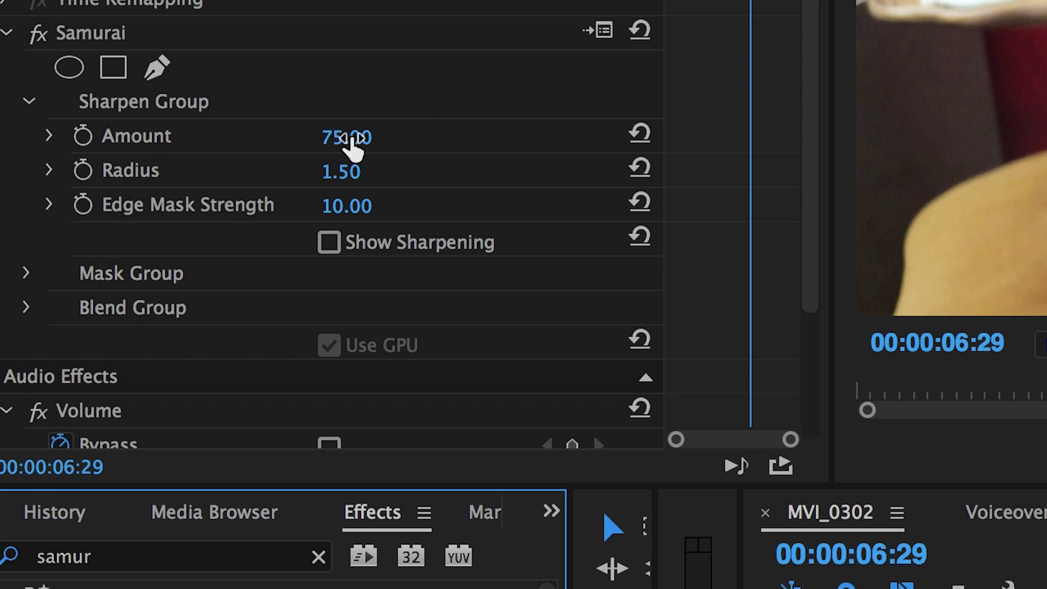
left_click(349, 139)
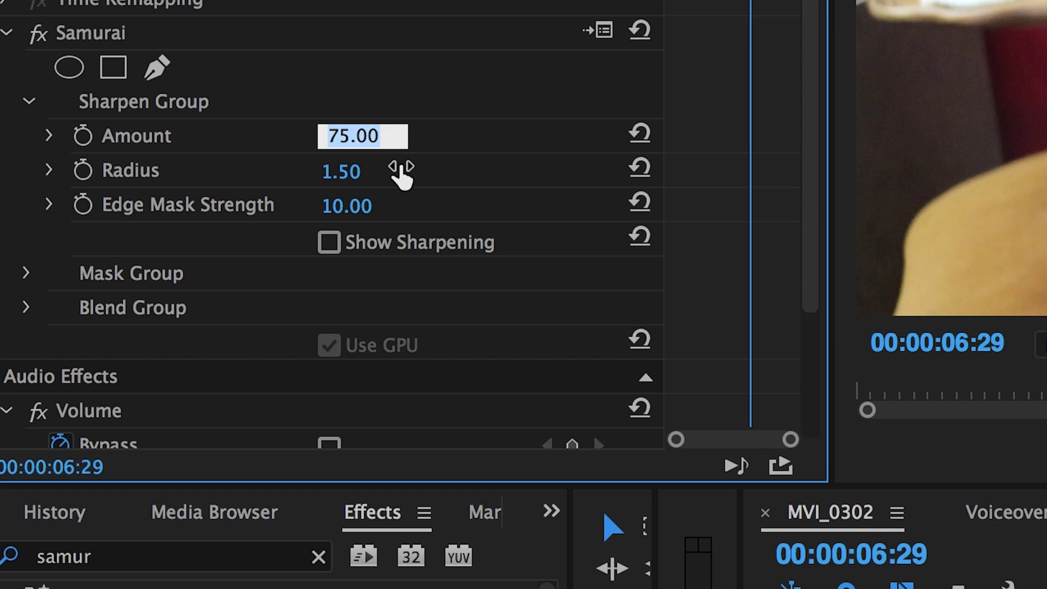
type("200")
key("Return")
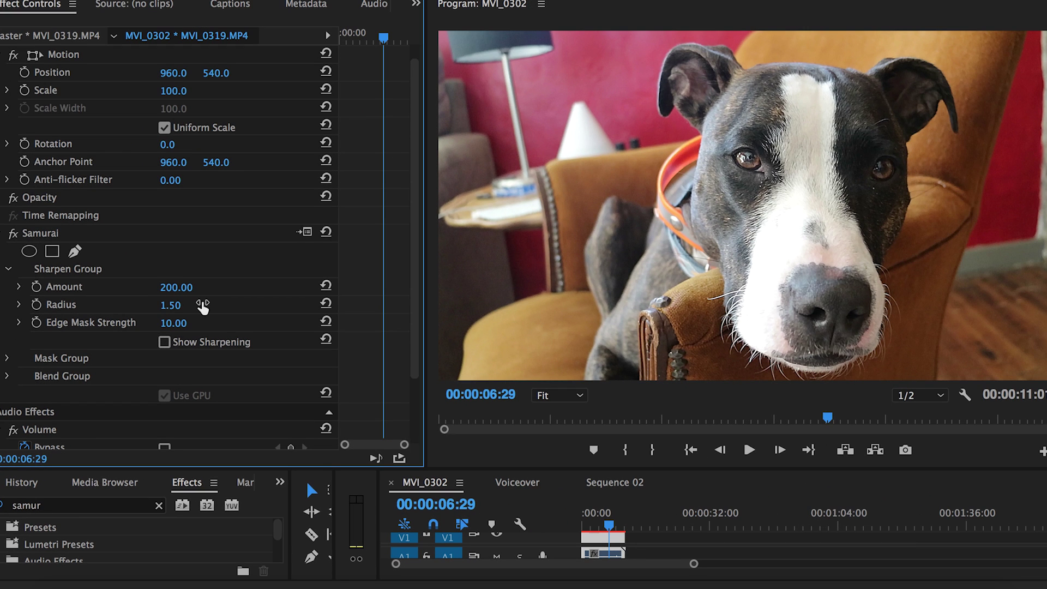
left_click(178, 288)
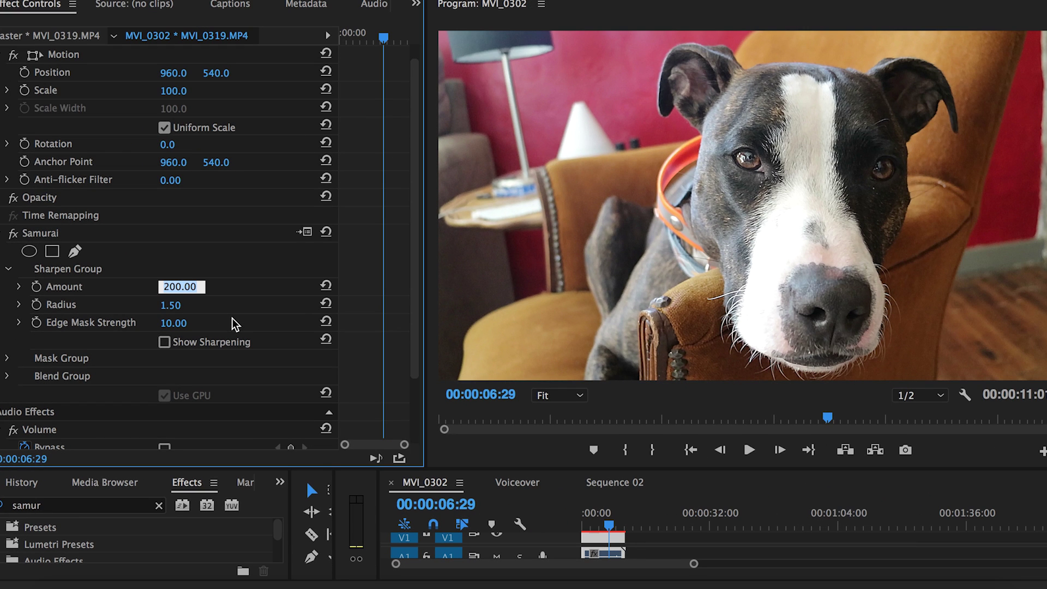
type("125")
key("Return")
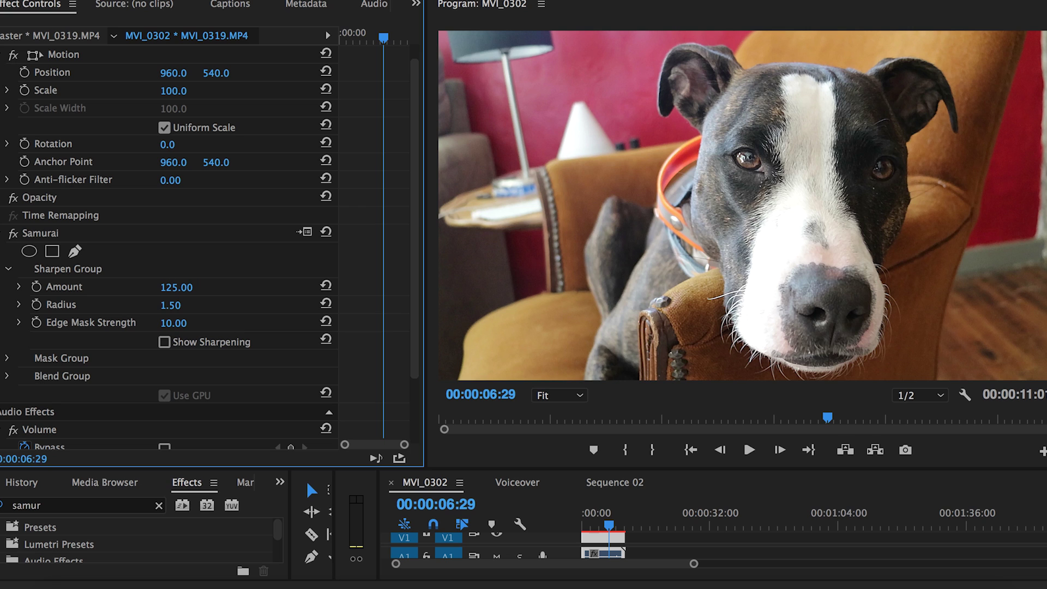
left_click(168, 304)
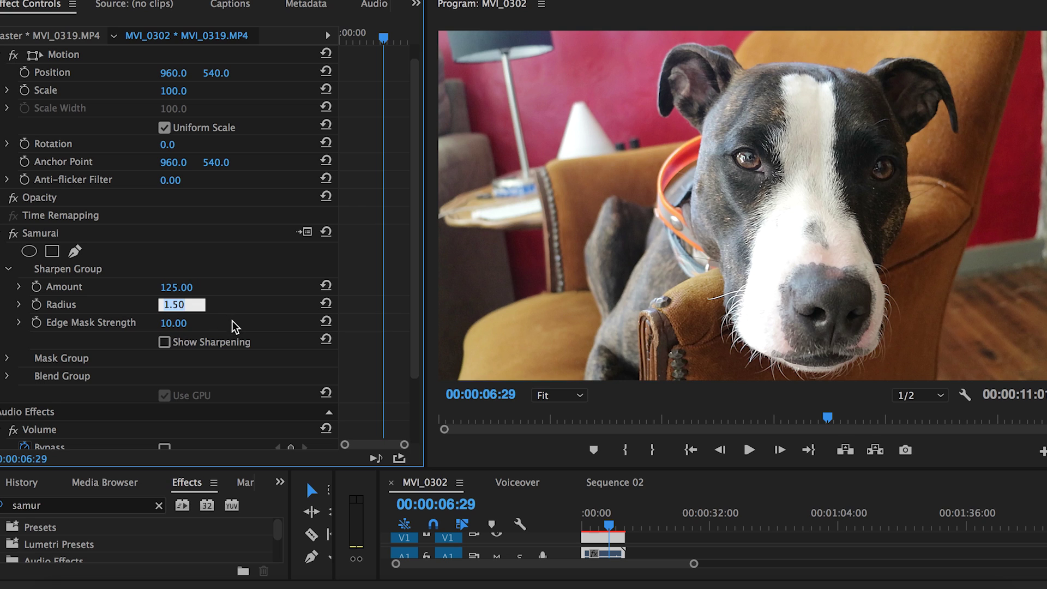
- Enter a Samurai Radius of 5, then change it to 2
type("5")
key("Return")
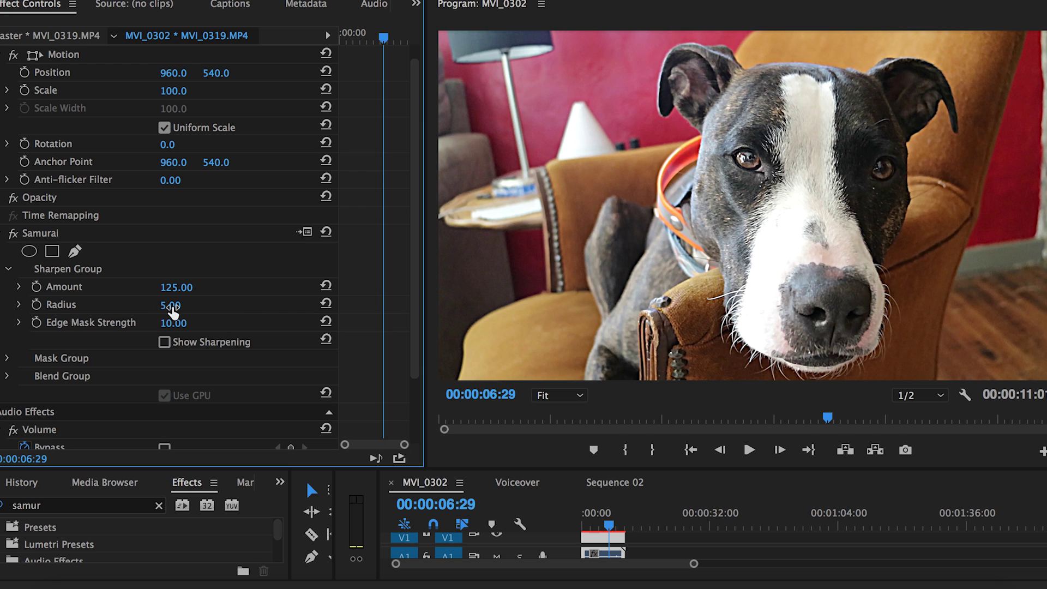
left_click(170, 306)
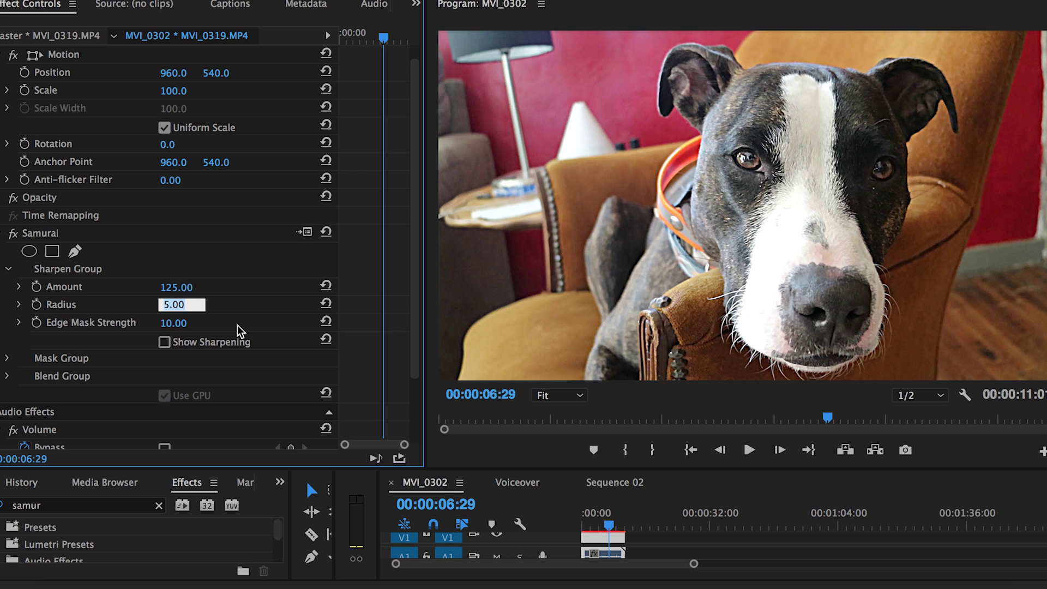
type("2")
key("Return")
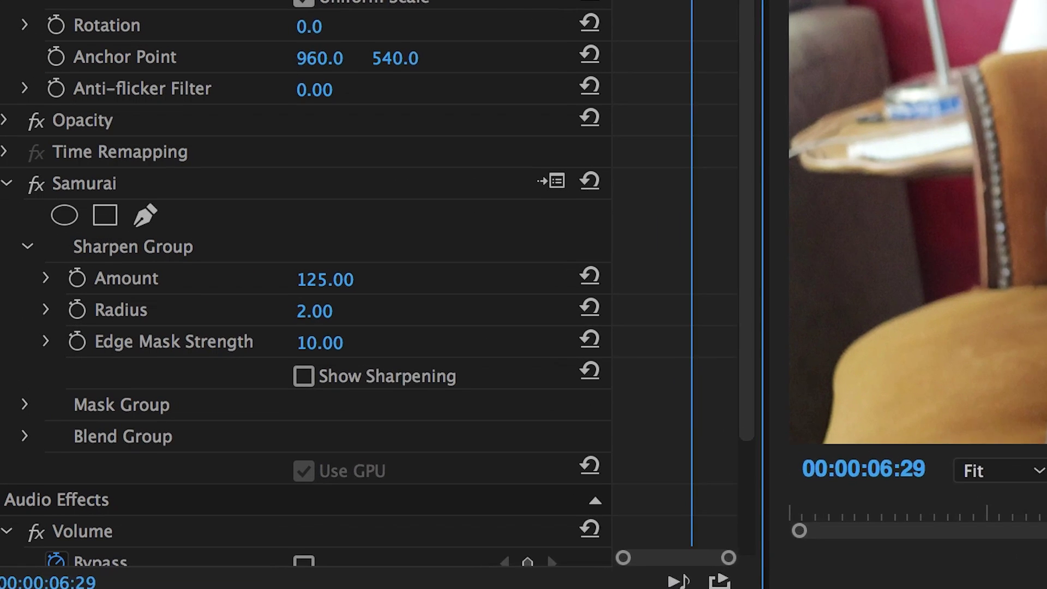
- Turn on Show Sharpening and set Edge Mask Strength to 0
left_click(254, 335)
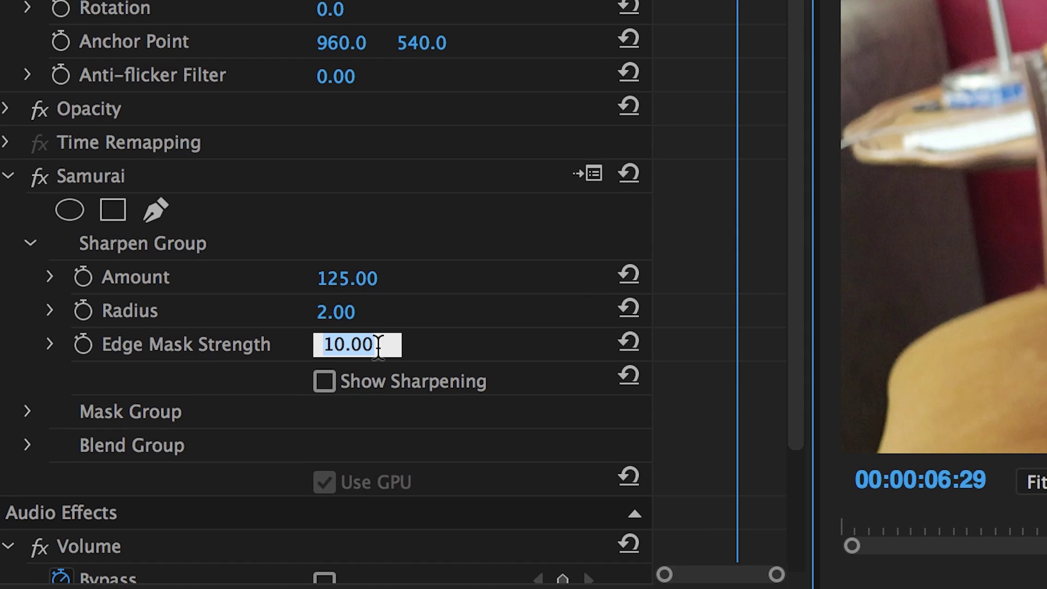
left_click(324, 381)
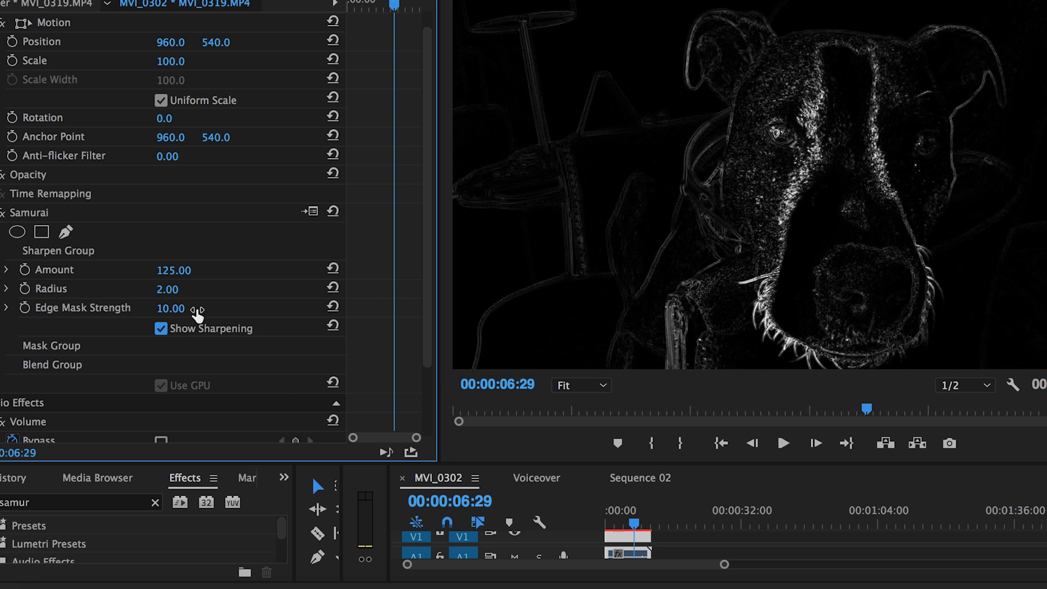
left_click(170, 309)
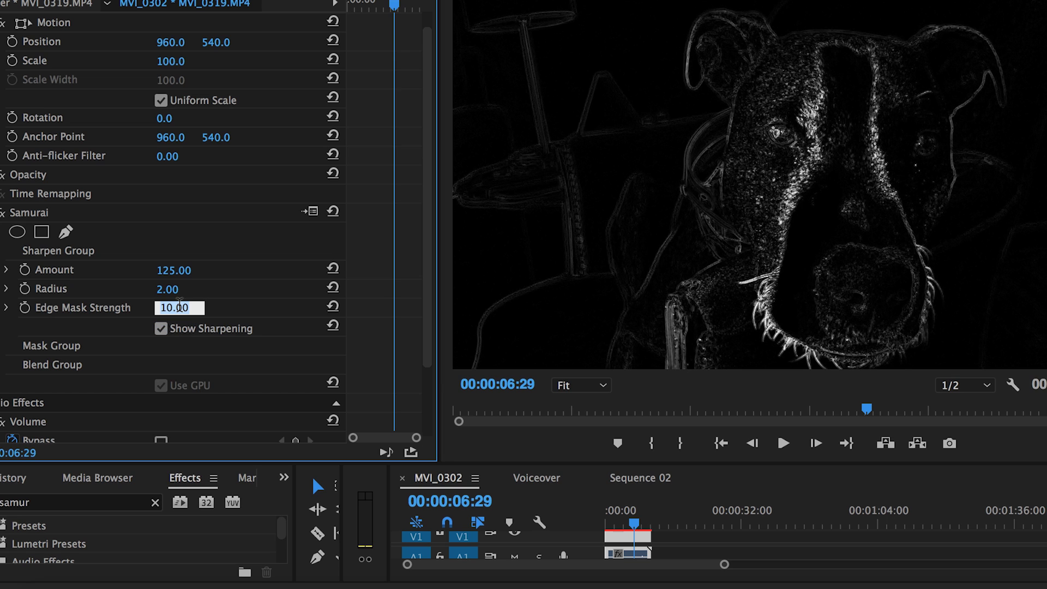
type("0")
key("Return")
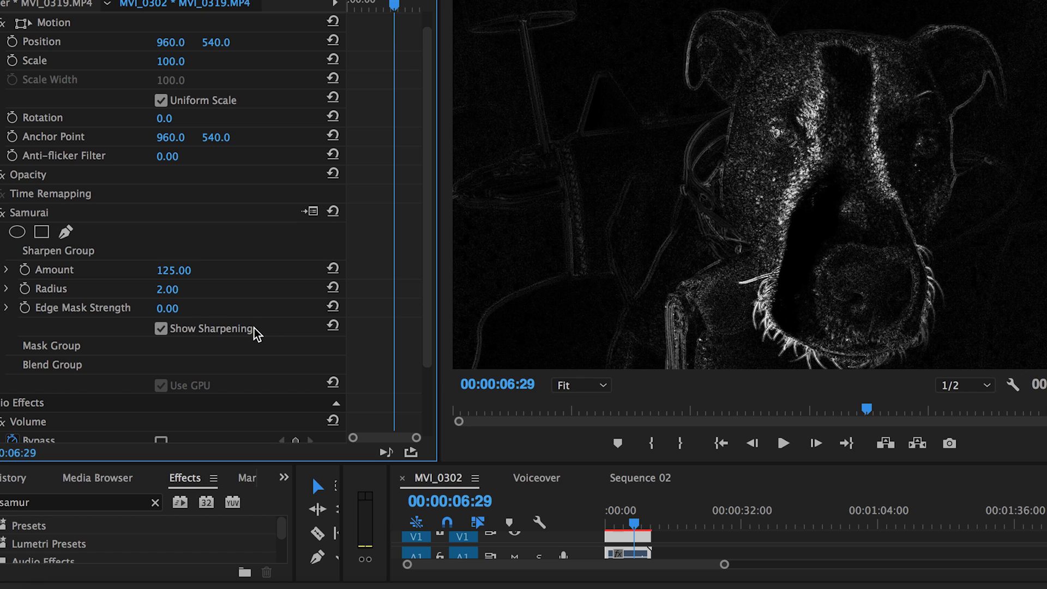
- Change Edge Mask Strength to 5 and turn Show Sharpening off
left_click(166, 310)
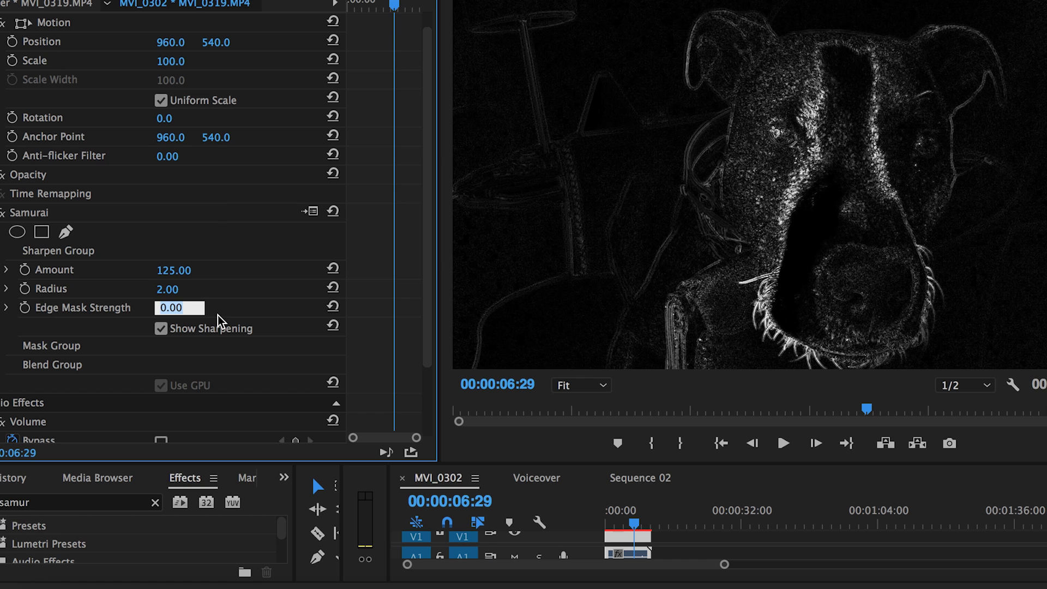
type("5")
key("Return")
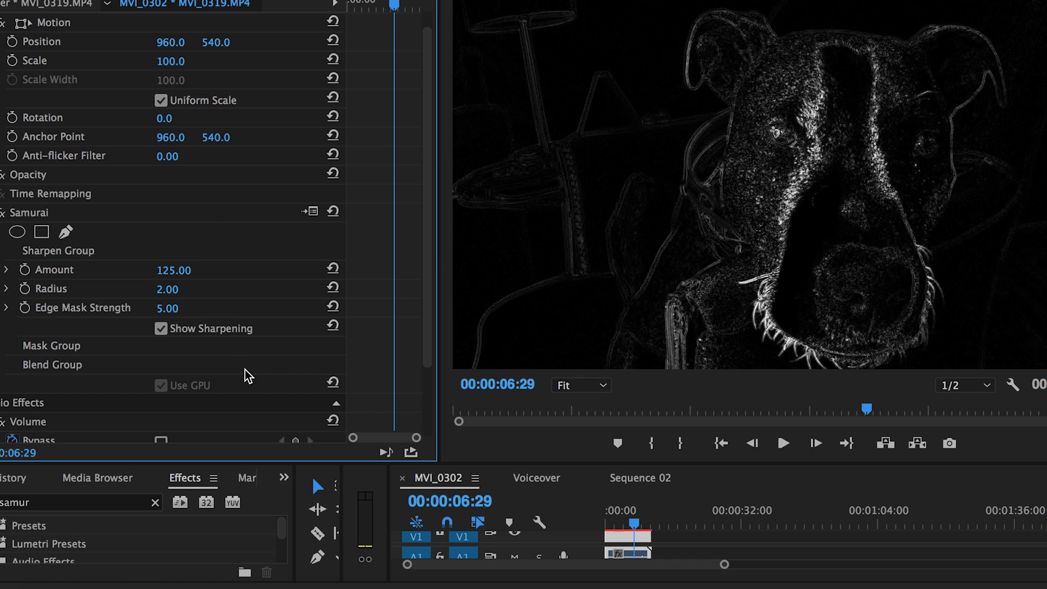
left_click(160, 330)
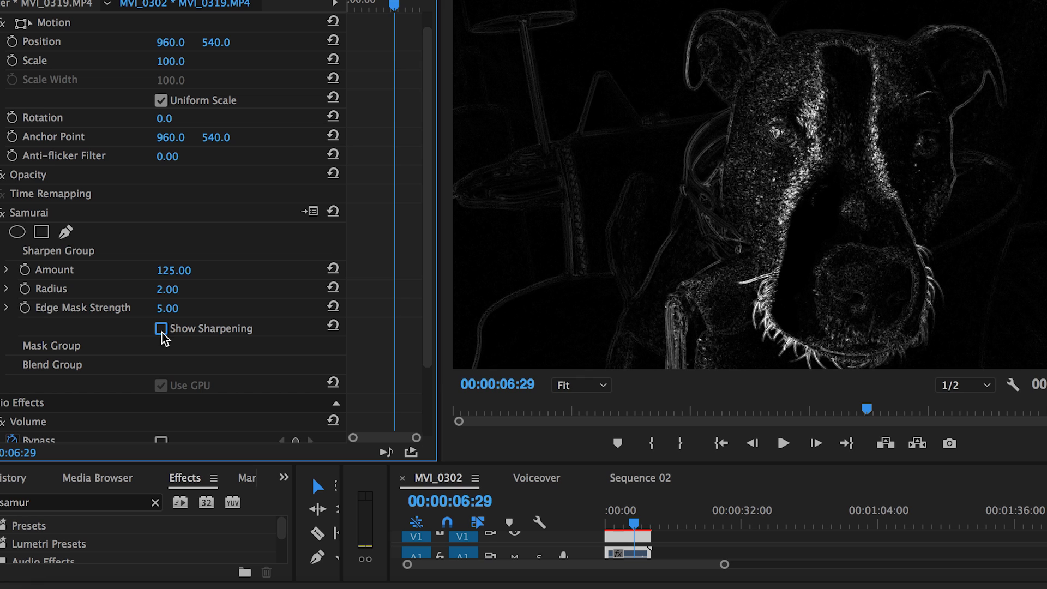